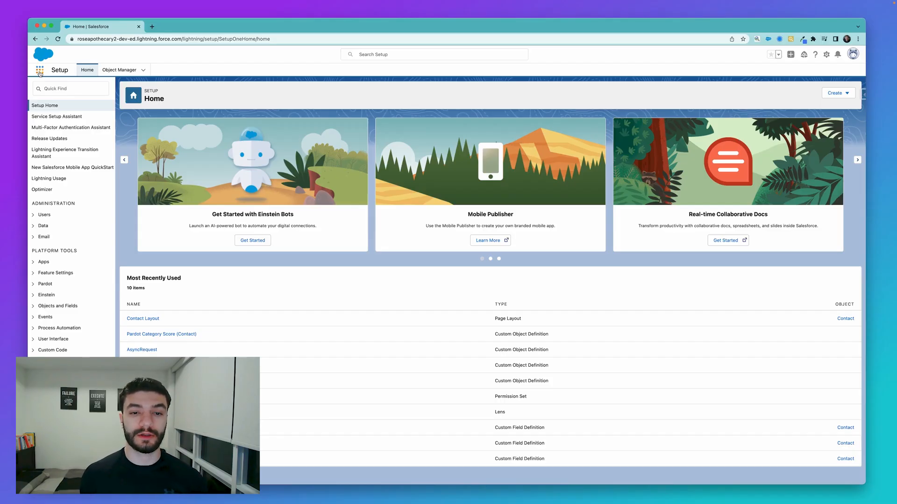
- Find Reports in the app launcher and open the reports list
click(40, 71)
text(report)
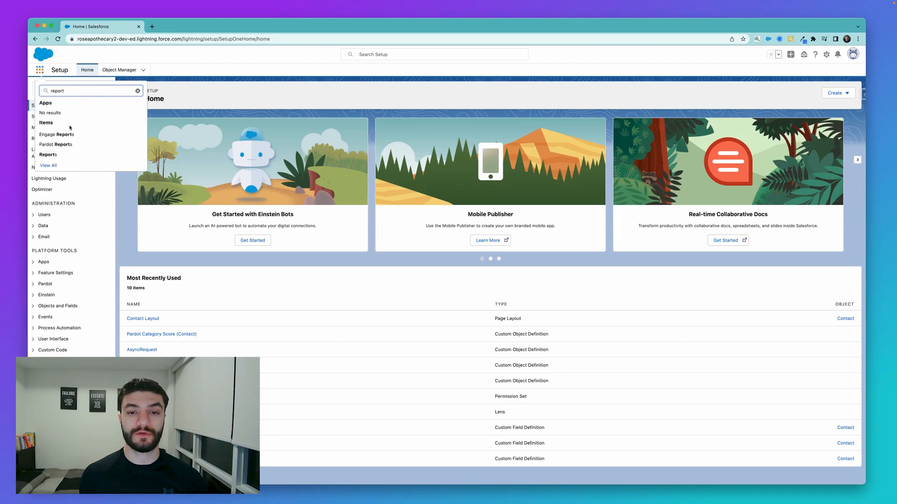
click(56, 157)
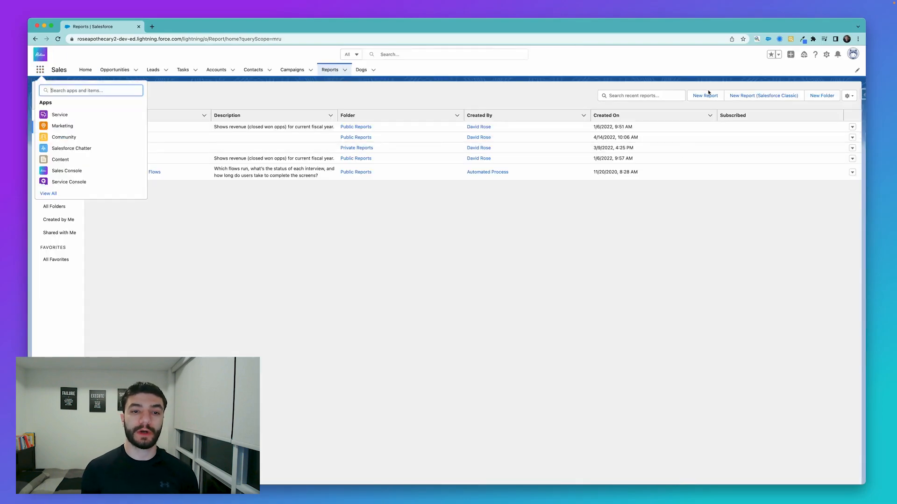
- Create a new report based on the Opportunities report type
click(705, 95)
click(467, 198)
text(opp)
double_click(439, 214)
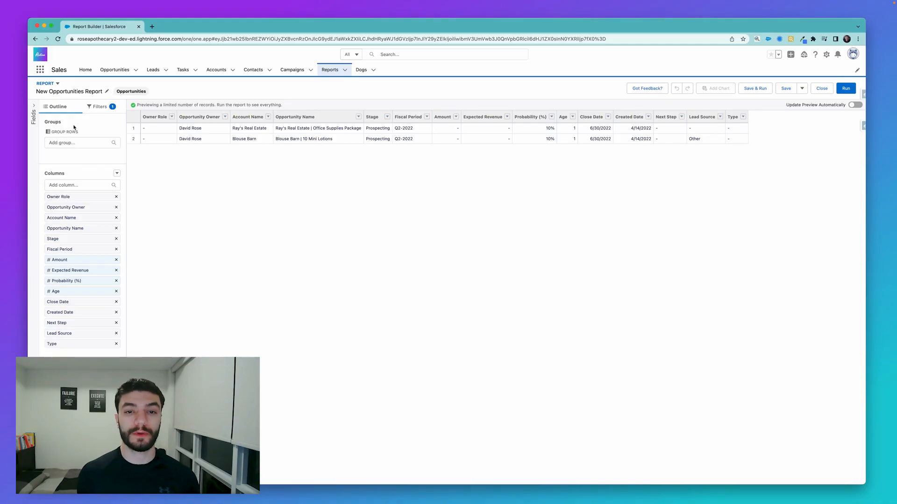
- Convert the report to the Joined Report format and enable automatic preview updates
click(52, 85)
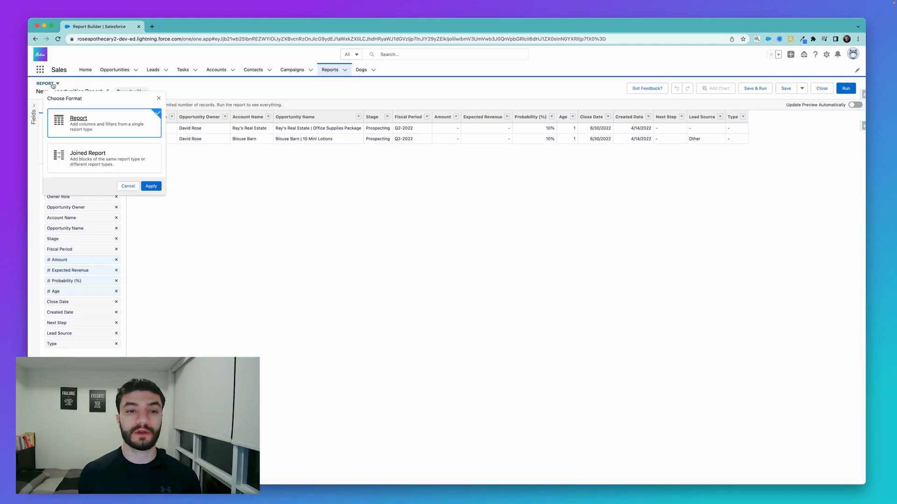
click(94, 165)
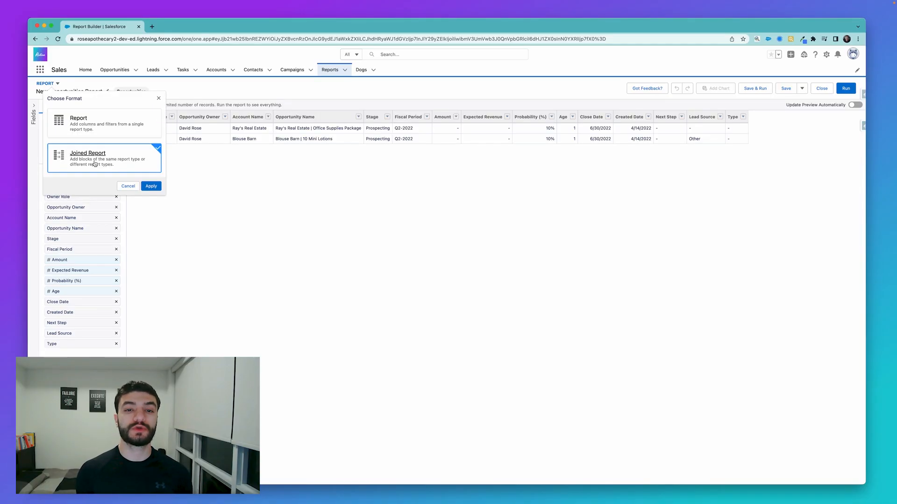
click(150, 186)
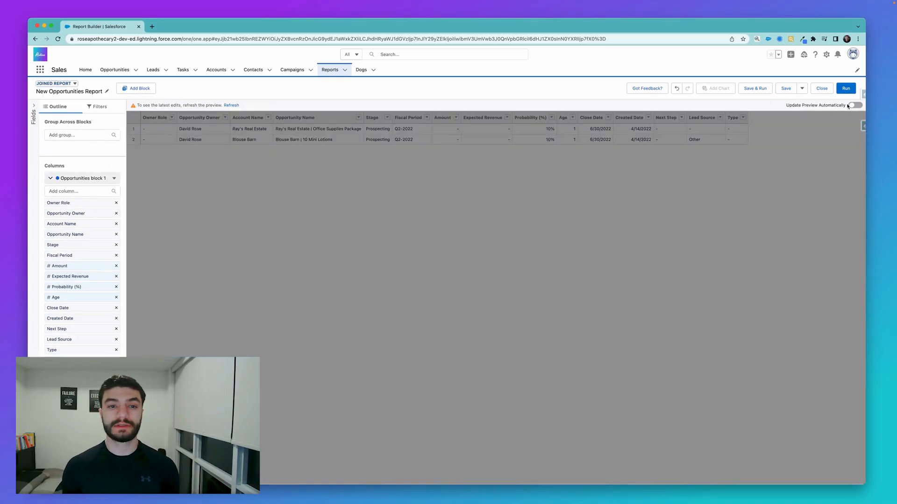
click(851, 106)
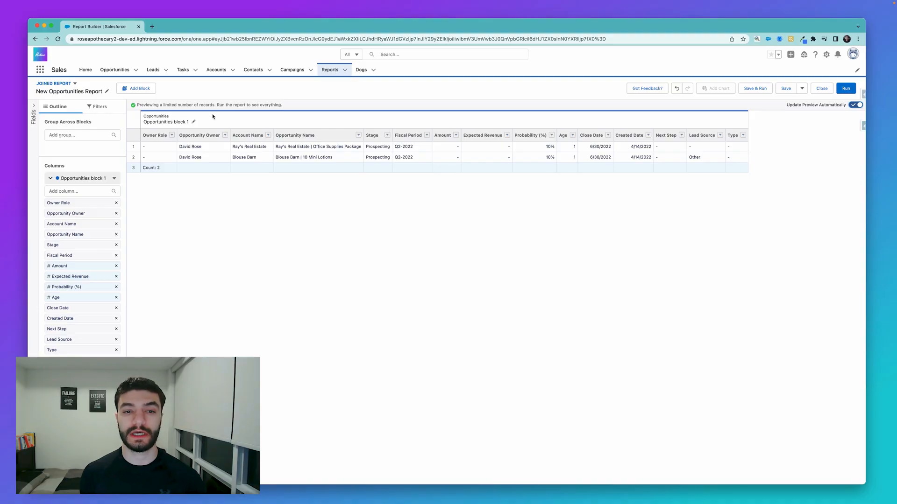
- Add a block of the Cases report type with default columns to the joined report
click(134, 90)
scroll(468, 284, down, 5)
text(case)
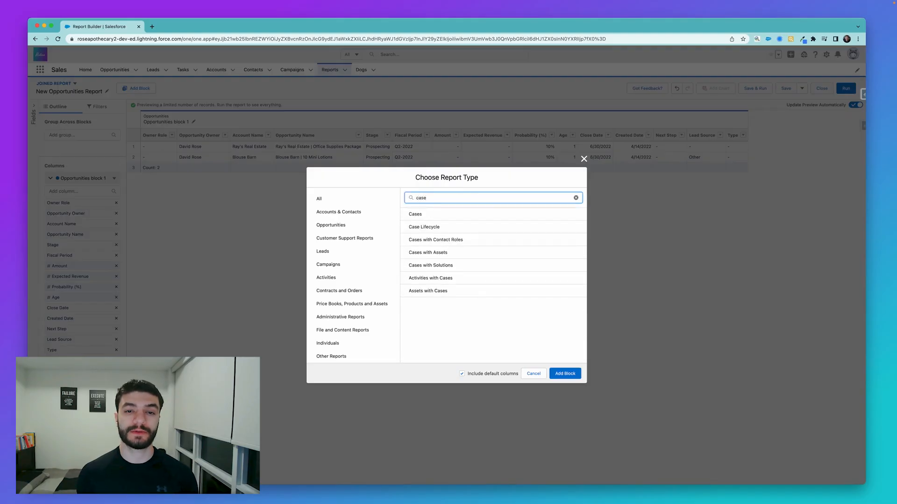
click(443, 214)
click(567, 374)
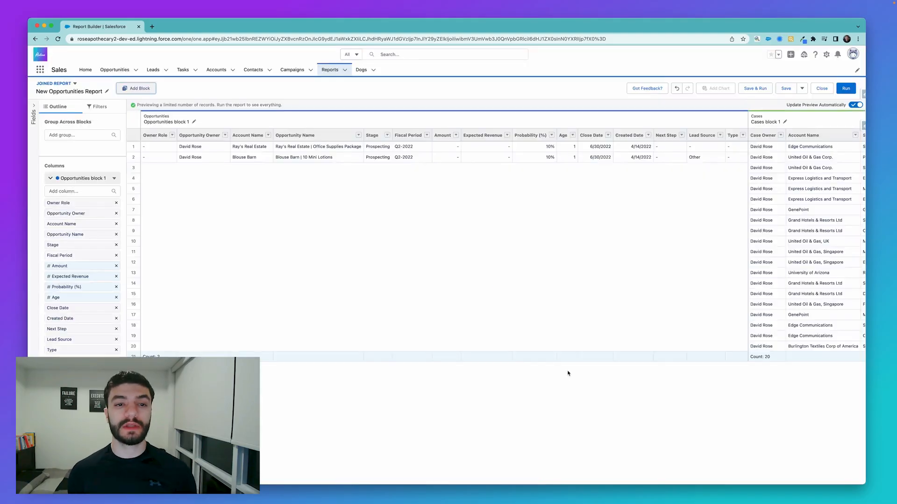
- Add a third block of the Contacts & Accounts report type to the joined report
scroll(638, 308, right, 3)
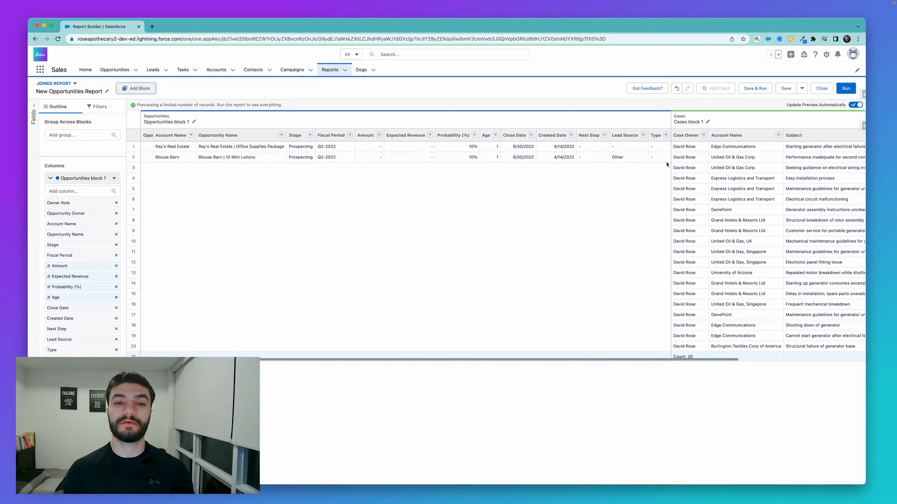
scroll(495, 222, right, 5)
click(139, 88)
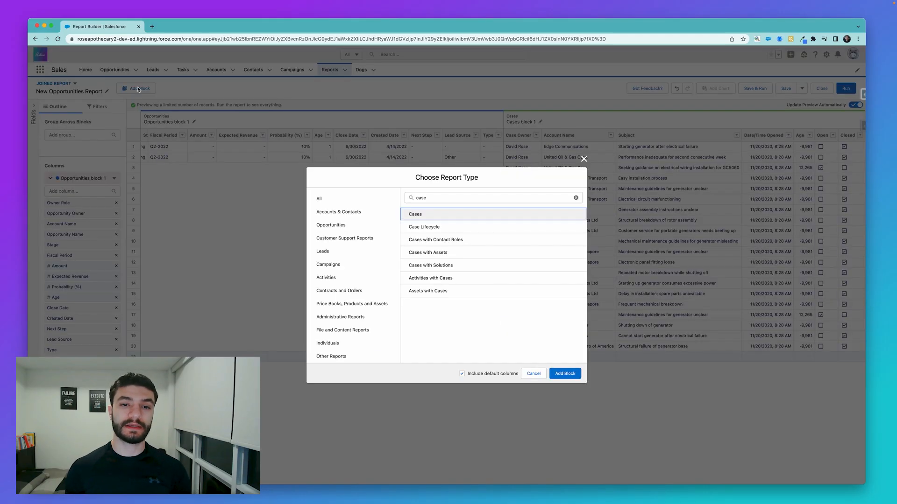
triple_click(471, 197)
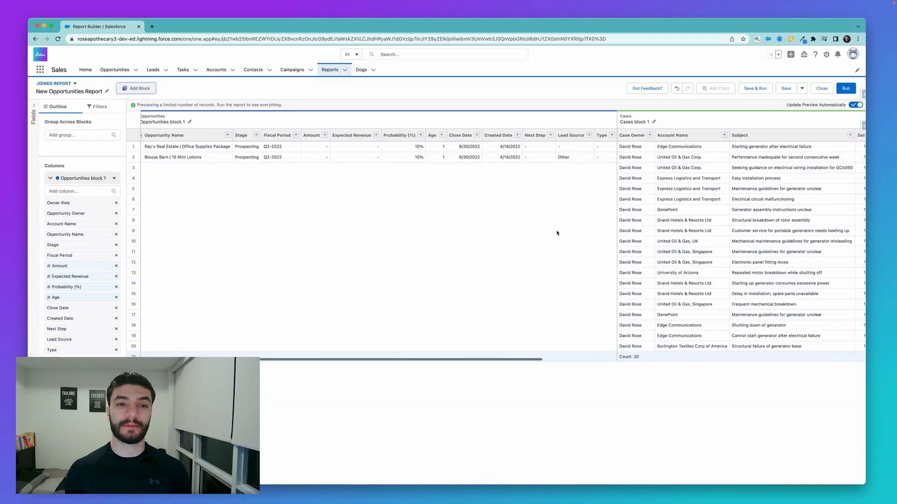
scroll(557, 232, right, 5)
scroll(557, 232, right, 3)
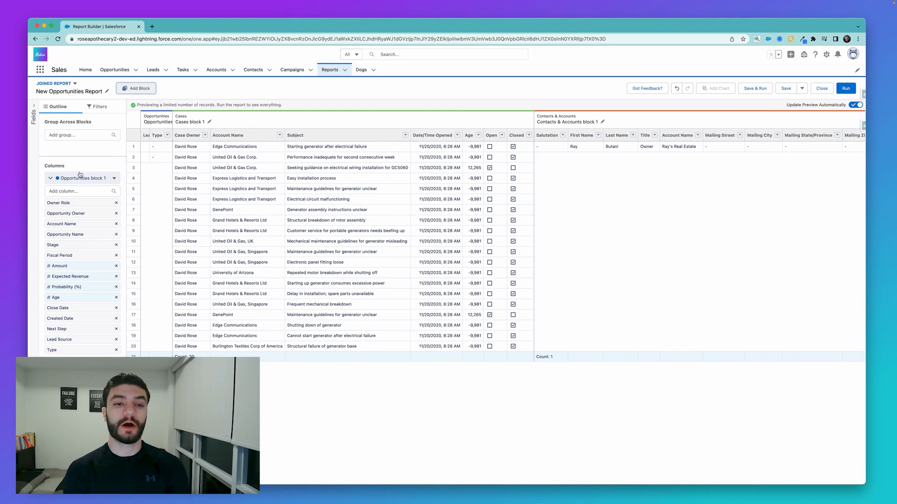
- Remove the Case Owner column from the Cases block and the Salutation column from the Contacts & Accounts block
drag(76, 169, 52, 170)
click(51, 170)
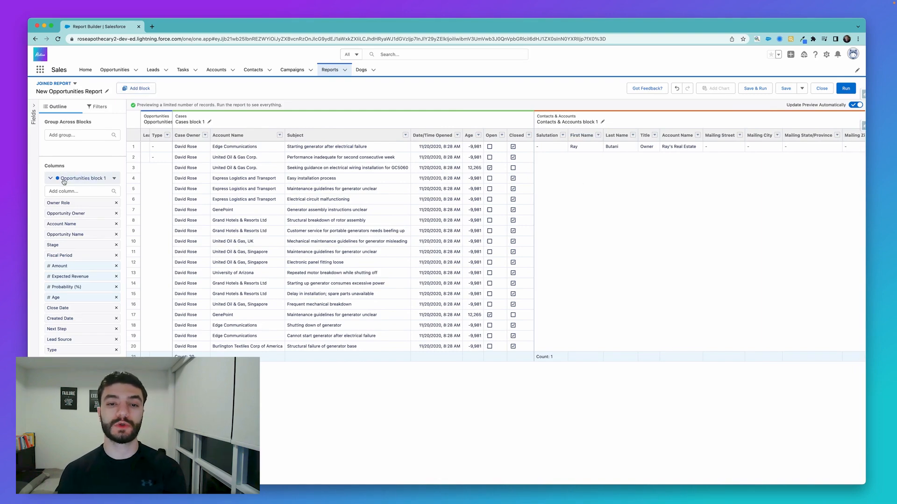
scroll(56, 292, down, 5)
scroll(55, 293, down, 3)
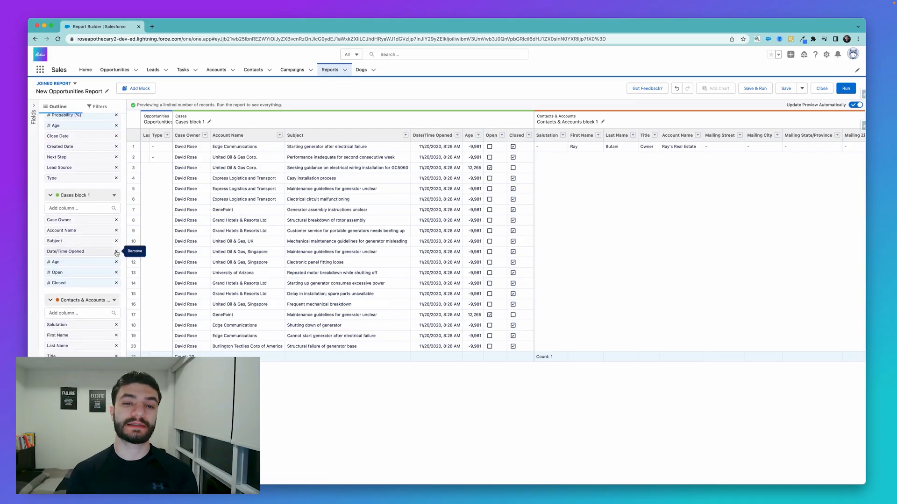
click(116, 220)
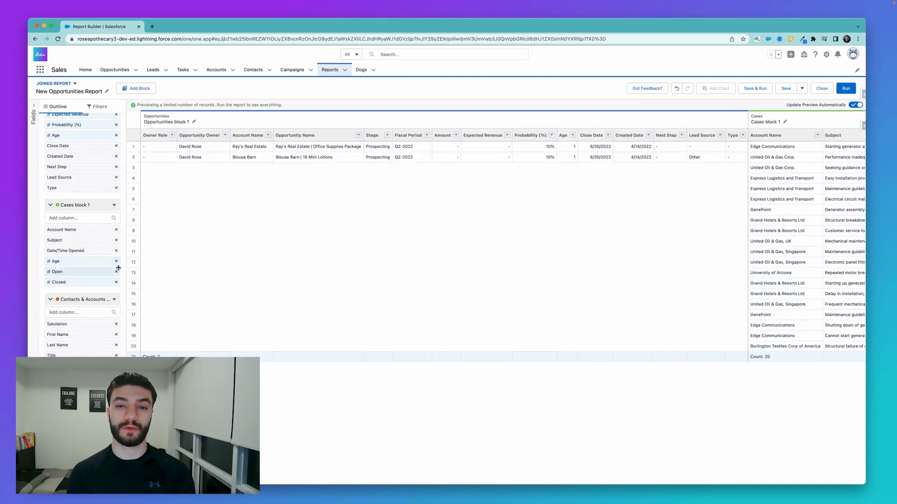
click(116, 324)
- Show the available fields, limit them to common fields, and examine which account fields the blocks share
click(34, 112)
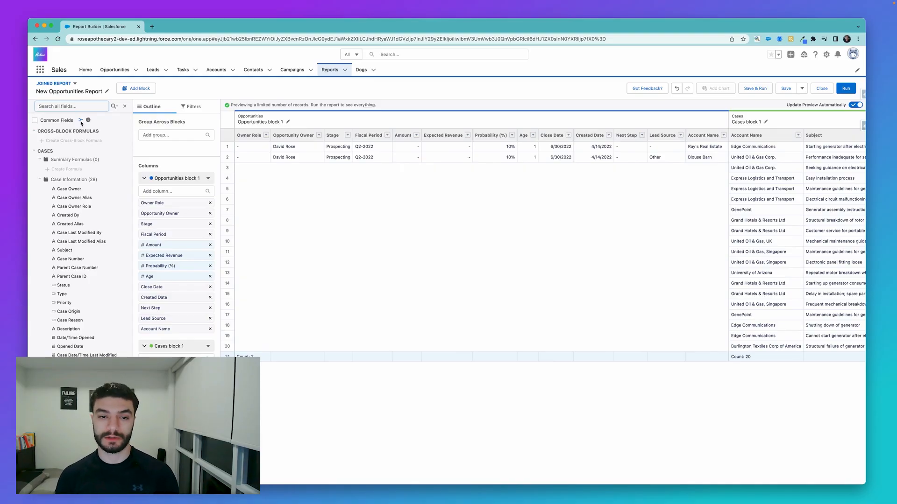
scroll(65, 292, down, 10)
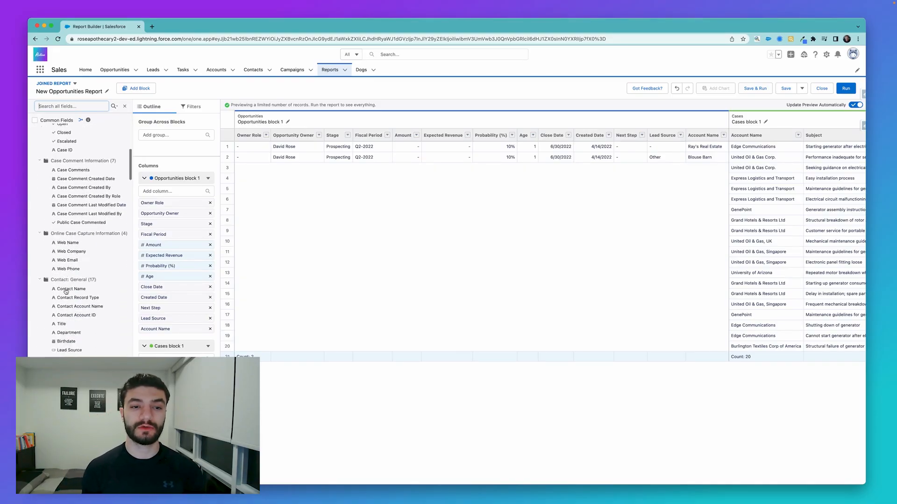
scroll(66, 291, down, 10)
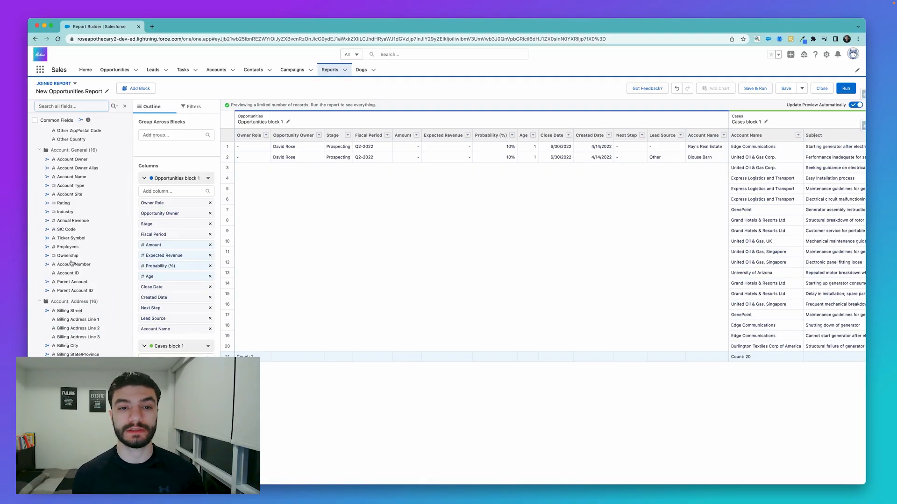
scroll(71, 234, up, 1)
click(35, 121)
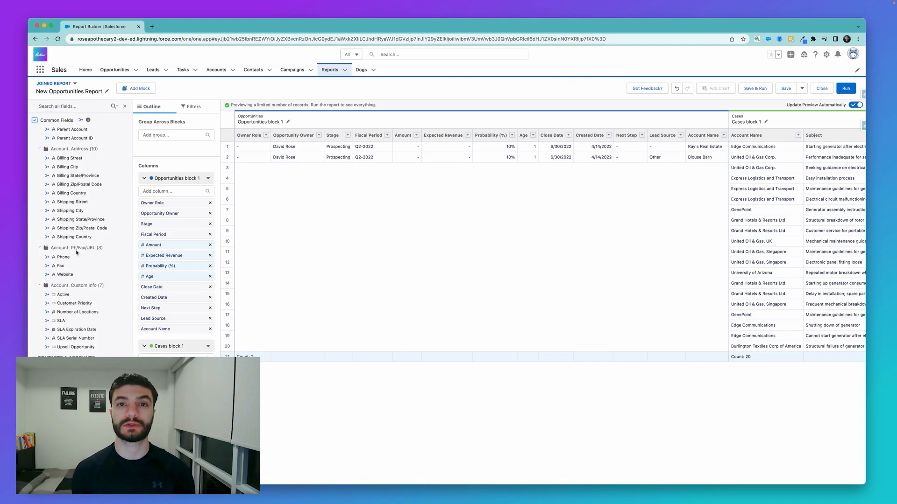
scroll(77, 247, up, 3)
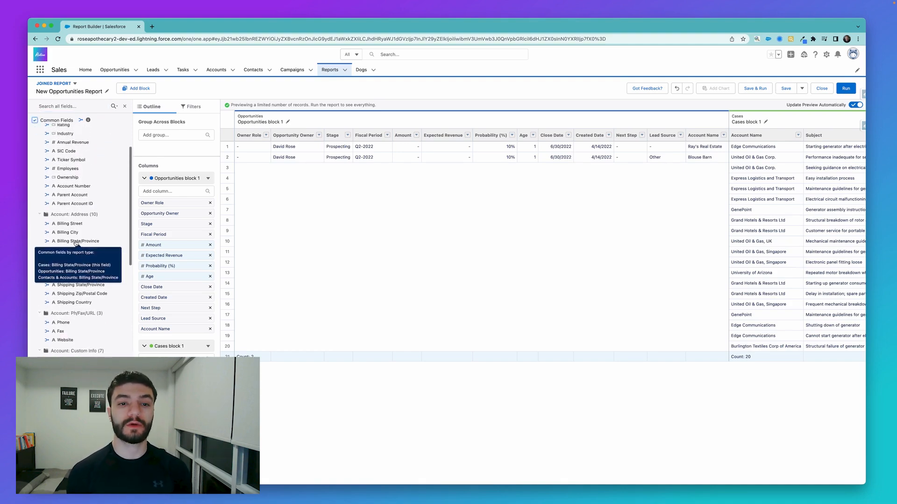
scroll(75, 244, up, 3)
scroll(75, 243, up, 1)
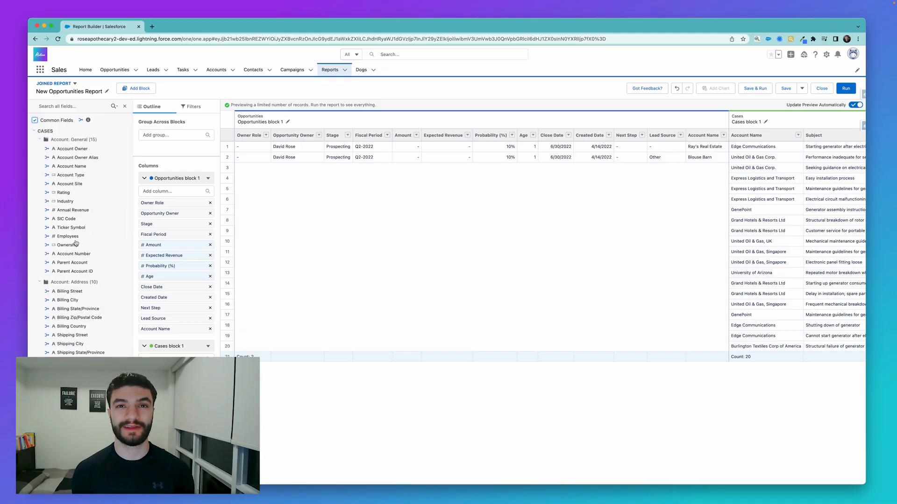
- Group the report across all blocks by Account Name
click(173, 135)
text(account)
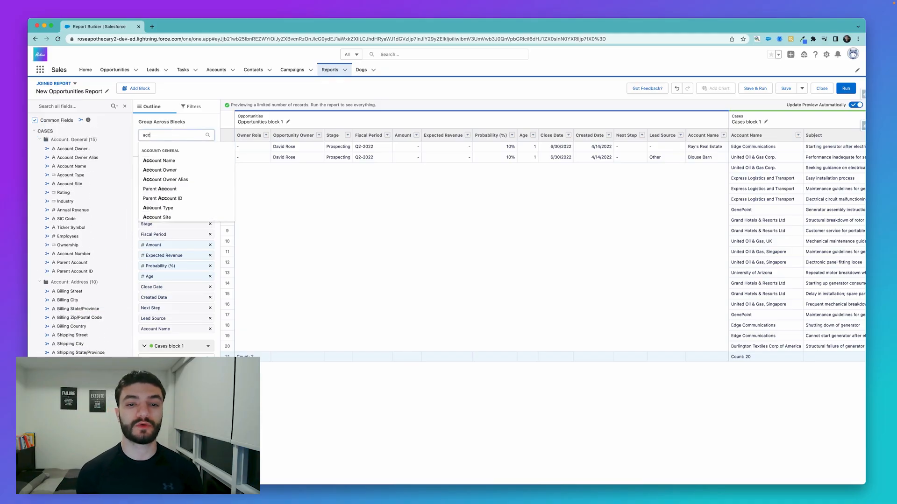
click(164, 160)
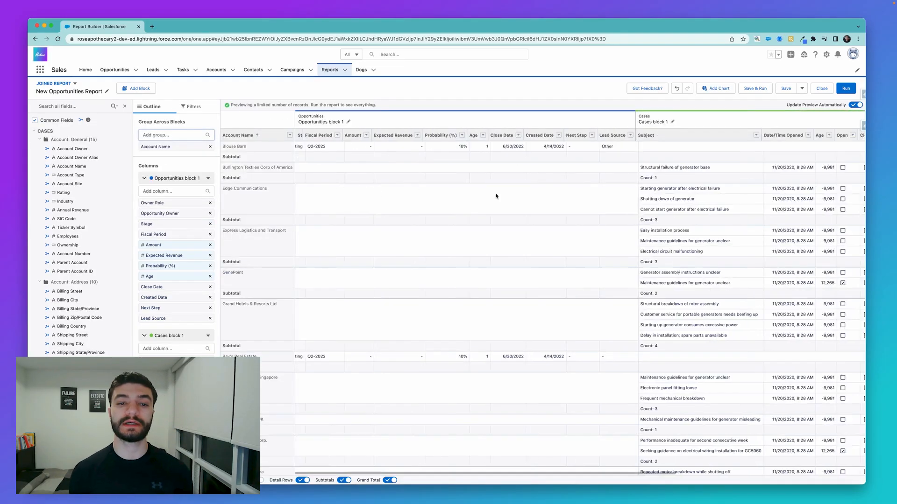
- Look across the grouped blocks and hide the report's detail rows
scroll(661, 154, right, 10)
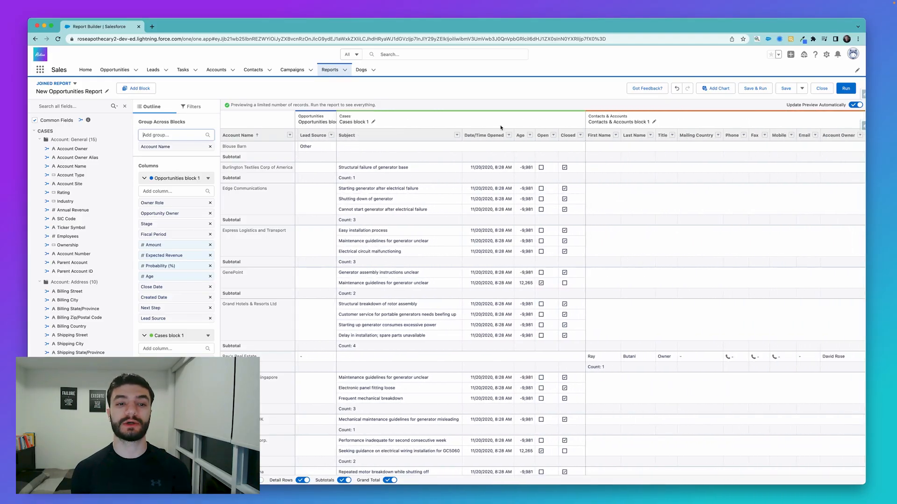
scroll(321, 150, left, 10)
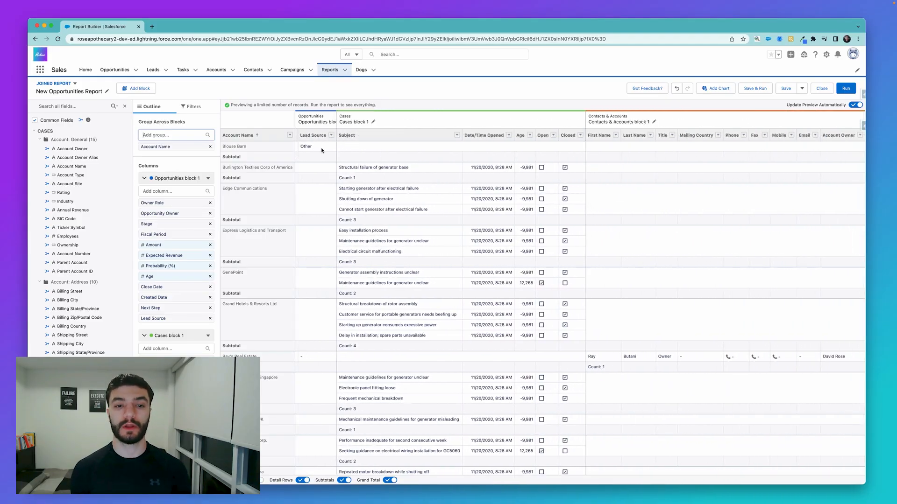
click(304, 481)
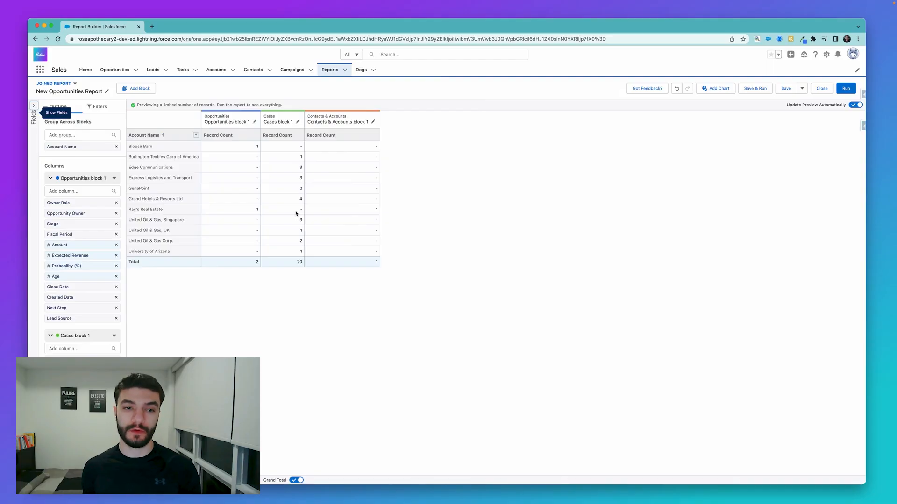
- Start a new summary formula for the Opportunities block and look through its available fields
click(114, 178)
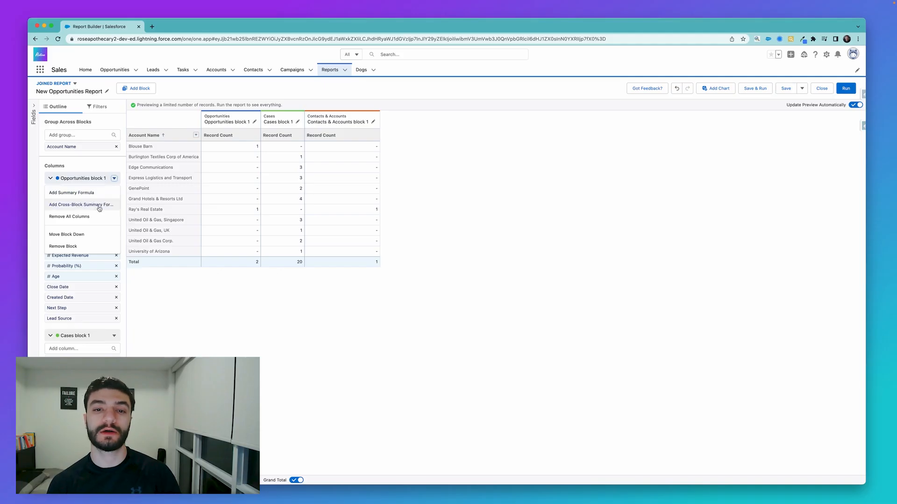
click(75, 192)
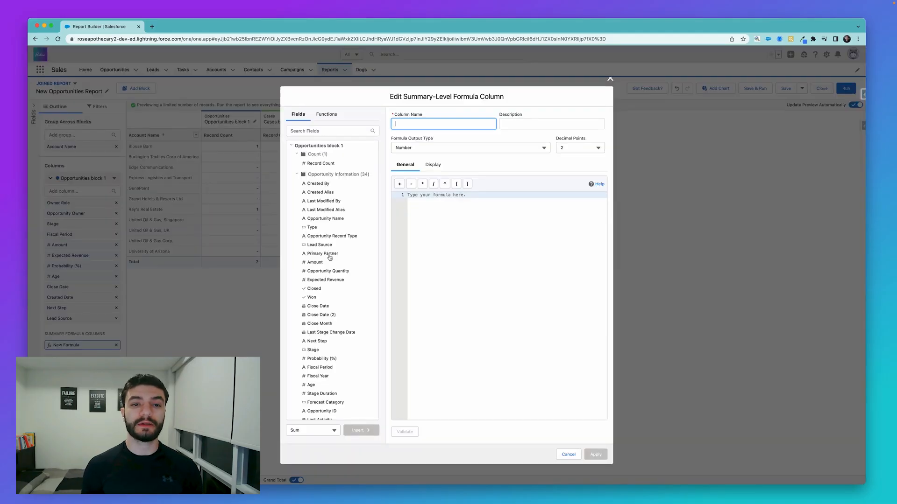
scroll(328, 273, down, 2)
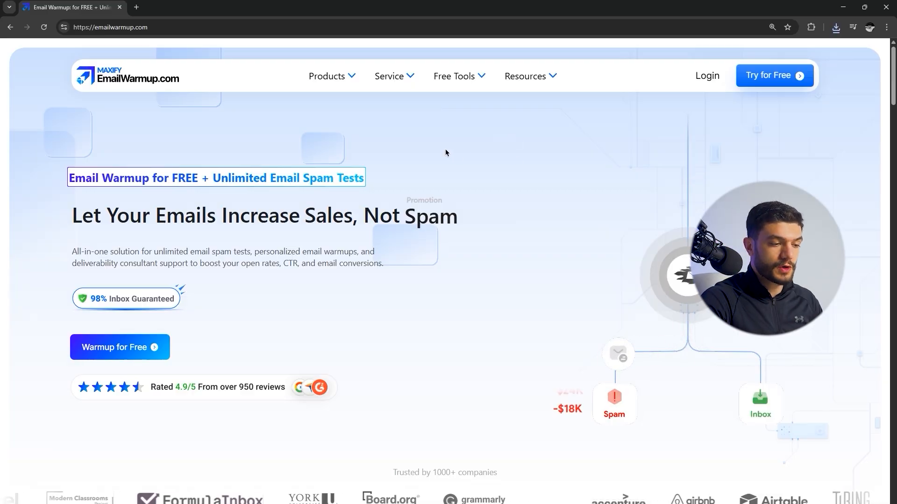
- Switch to EmailWarmup.com and open the Email Deliverability Test from its free tools
mouse_move(457, 76)
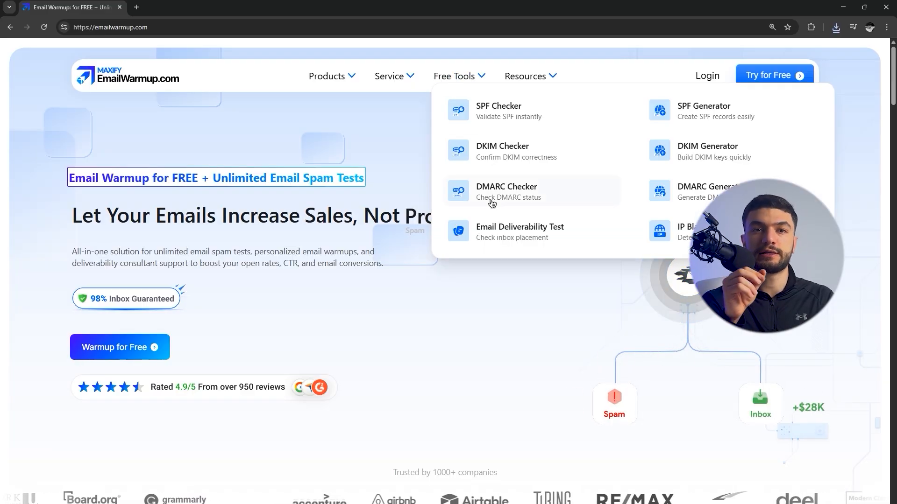
click(452, 227)
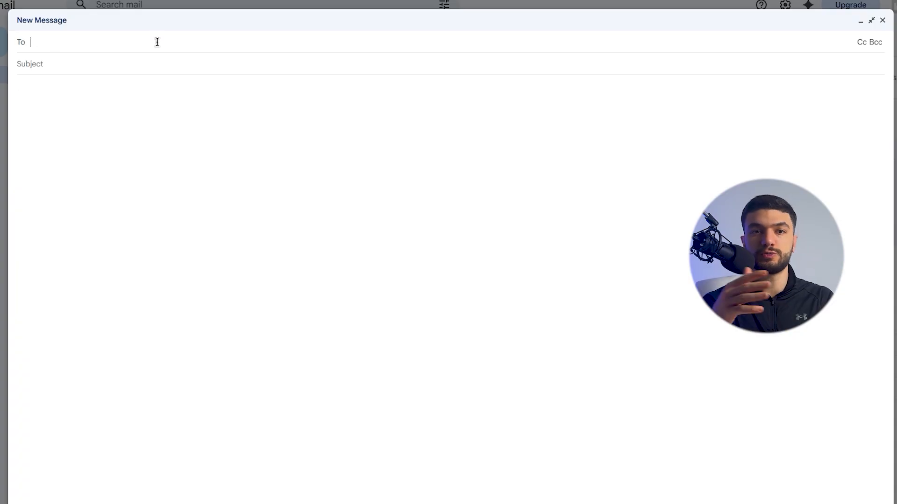
- In a new Gmail message, paste the list of recipient email addresses and set the subject to "Test"
key(super+v)
click(145, 75)
text(T)
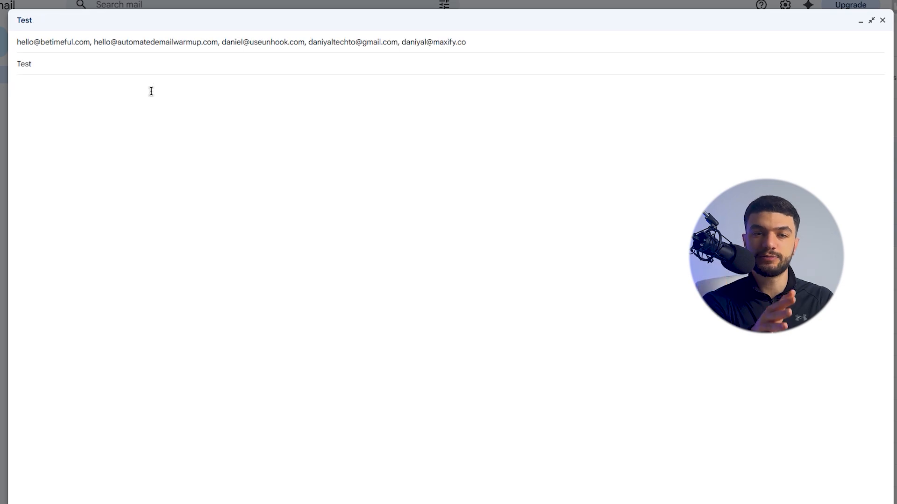